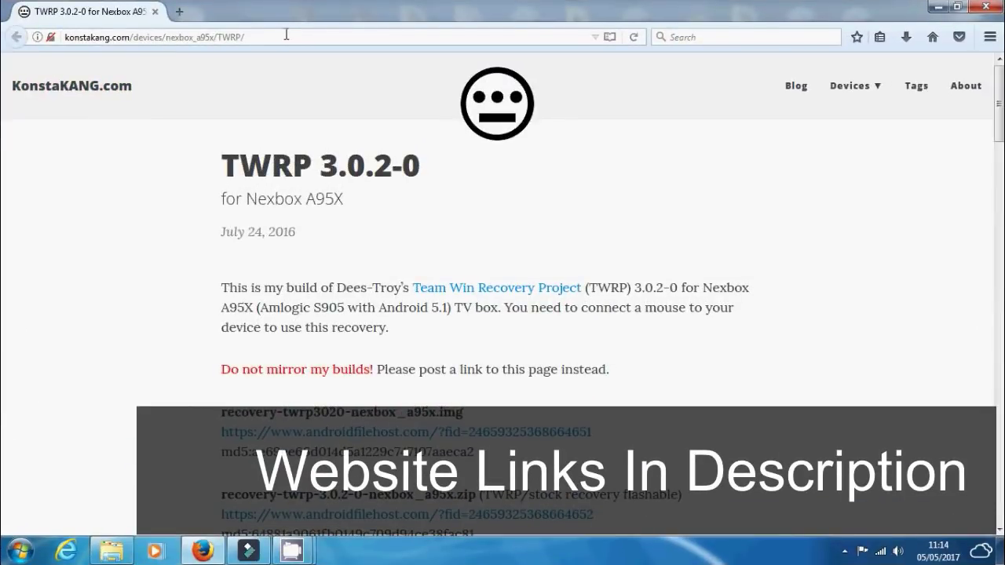
Open the download page for recovery-twrp3020-nexbox_a95x.img from the TWRP 3.0.2-0 page for Nexbox A95X
drag(287, 36, 216, 38)
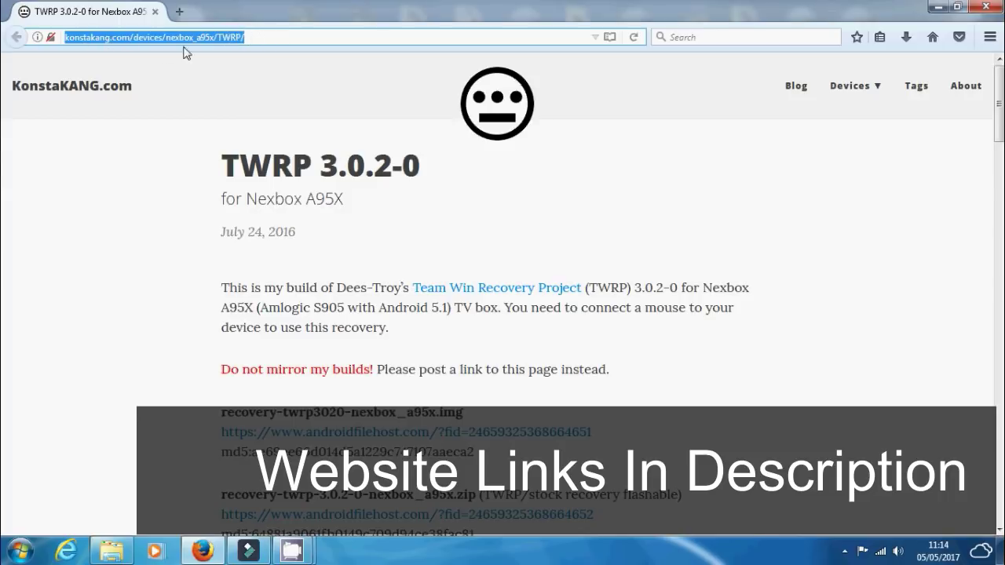
click(253, 36)
scroll(483, 254, down, 4)
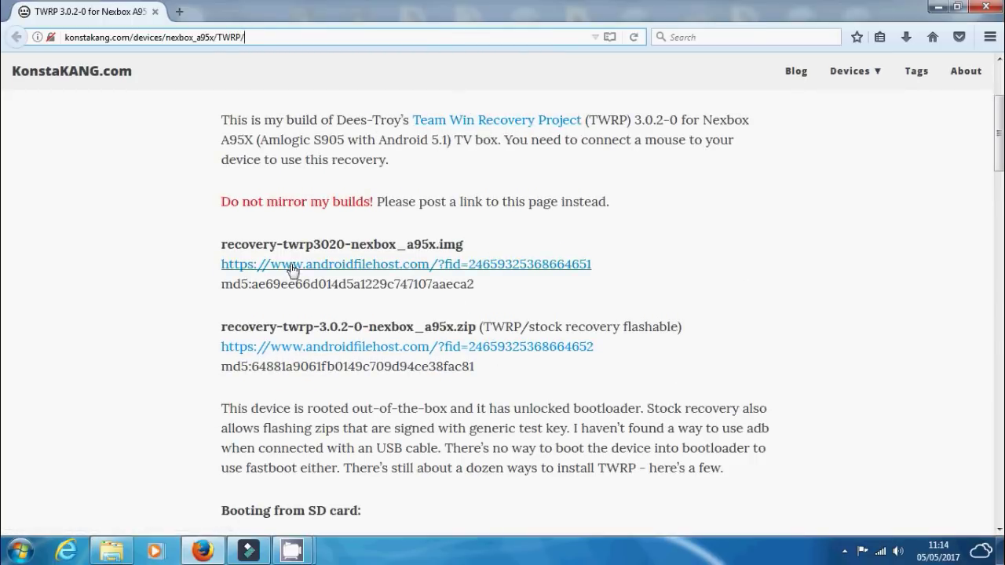
drag(474, 246, 267, 239)
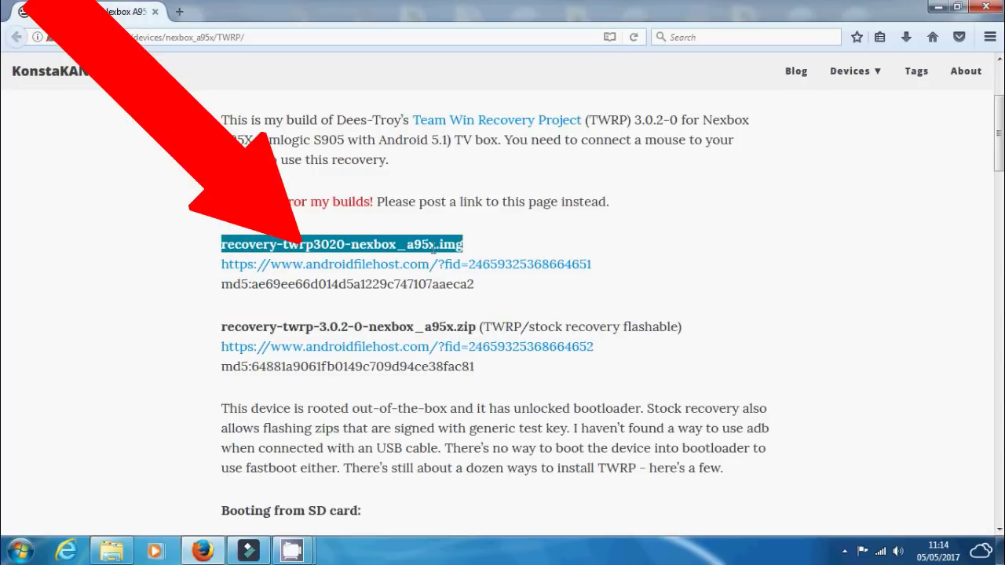
click(683, 278)
click(566, 275)
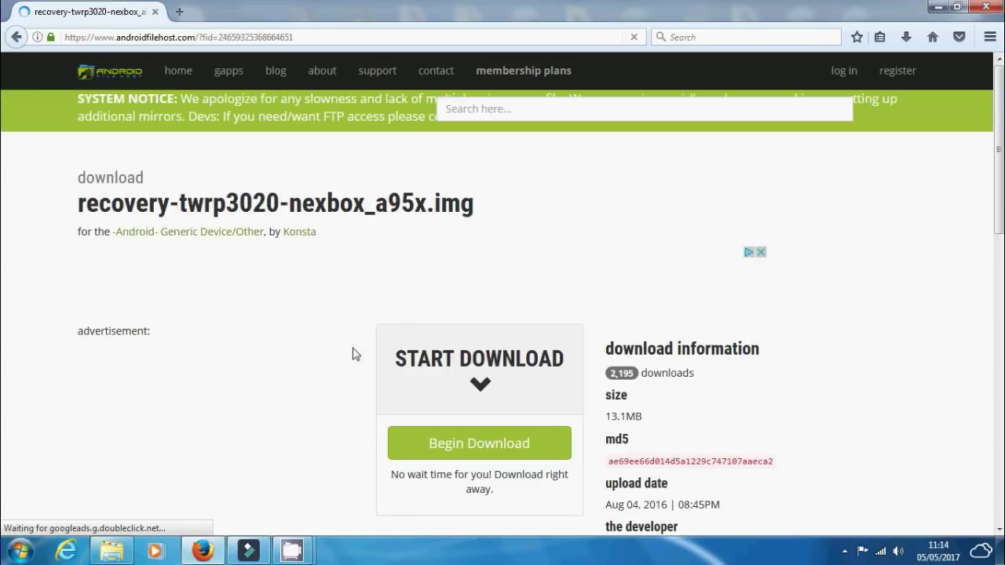
Download recovery-twrp3020-nexbox_a95x.img from the primary mirror, accepting the default choice to open it with WinMount Application
click(439, 448)
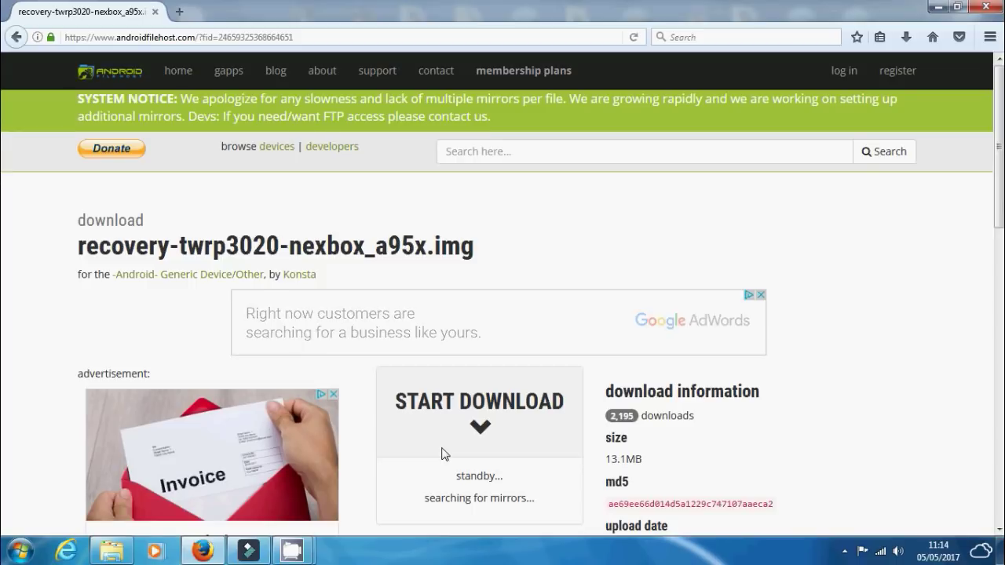
scroll(441, 451, down, 2)
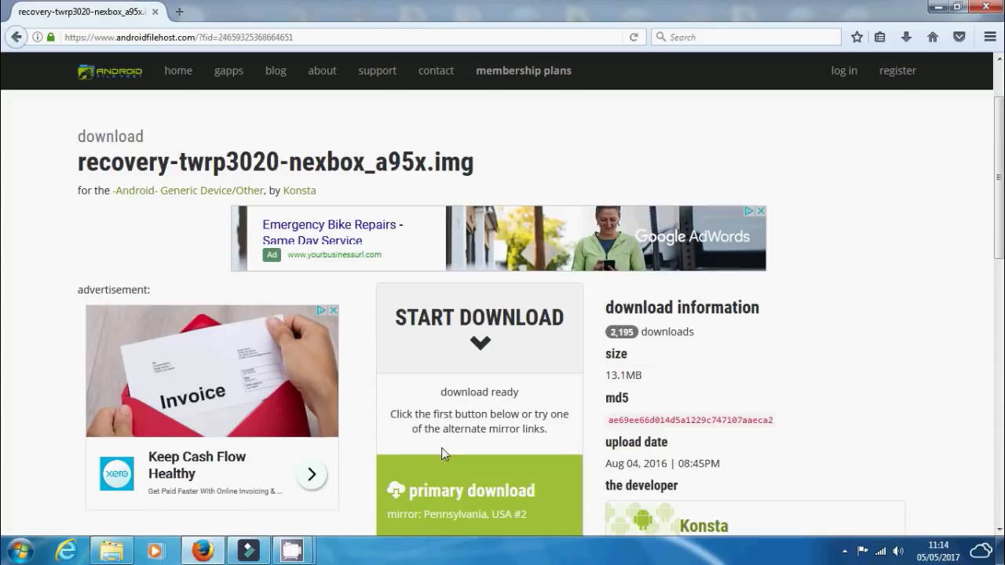
click(469, 491)
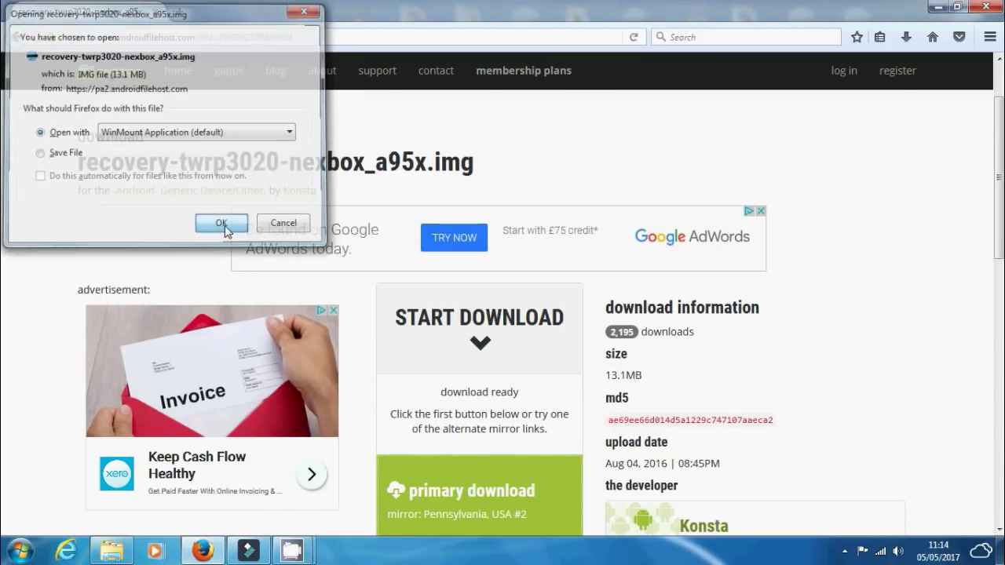
click(222, 224)
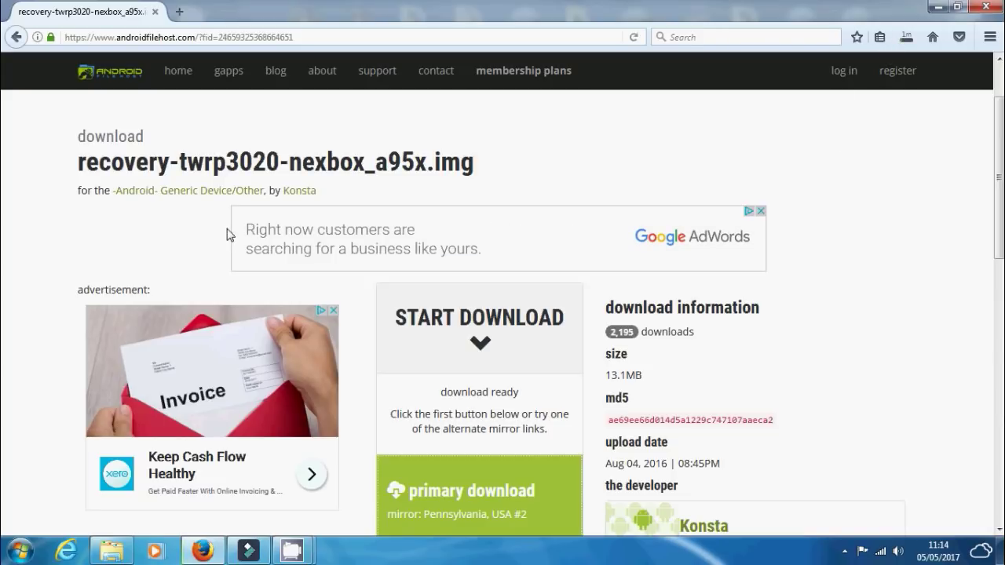
Switch to the Windows desktop and rename the downloaded TWRP image file to recovery
key(super+d)
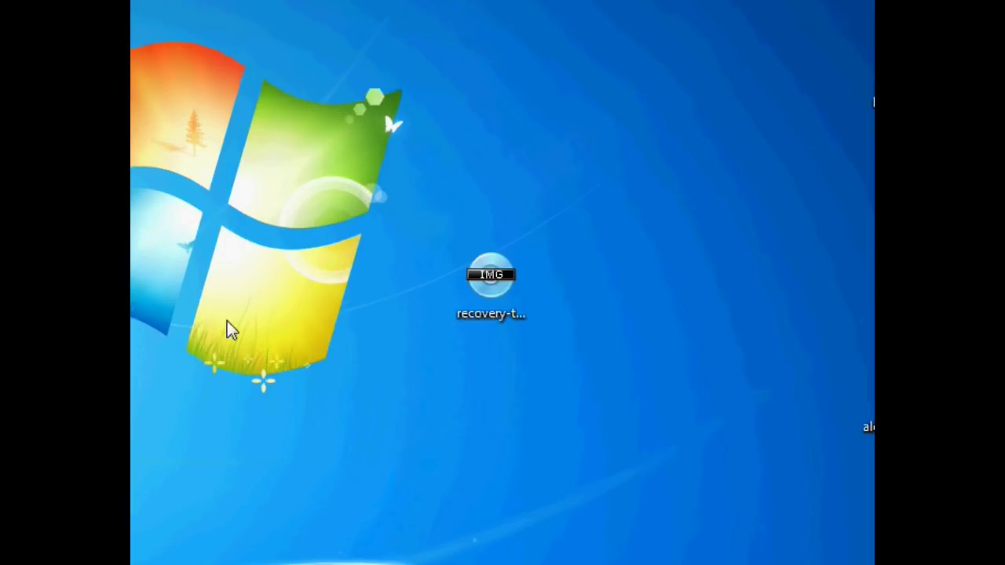
click(485, 273)
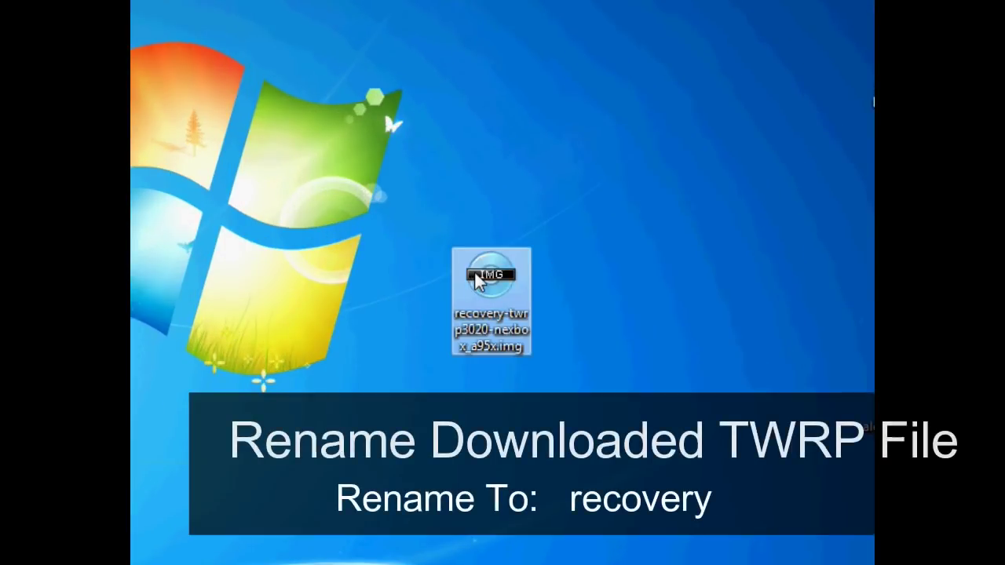
right_click(497, 326)
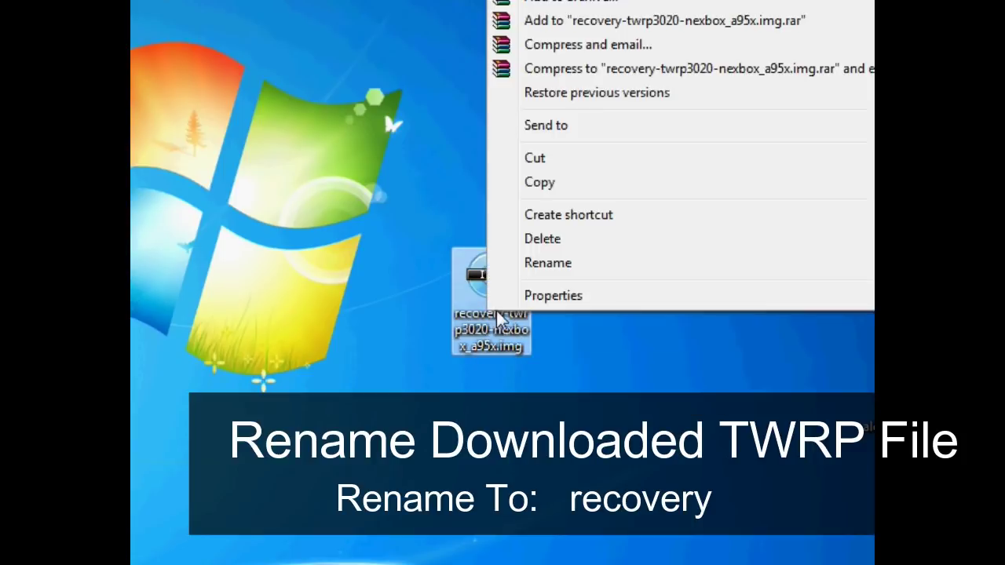
click(514, 262)
text(r)
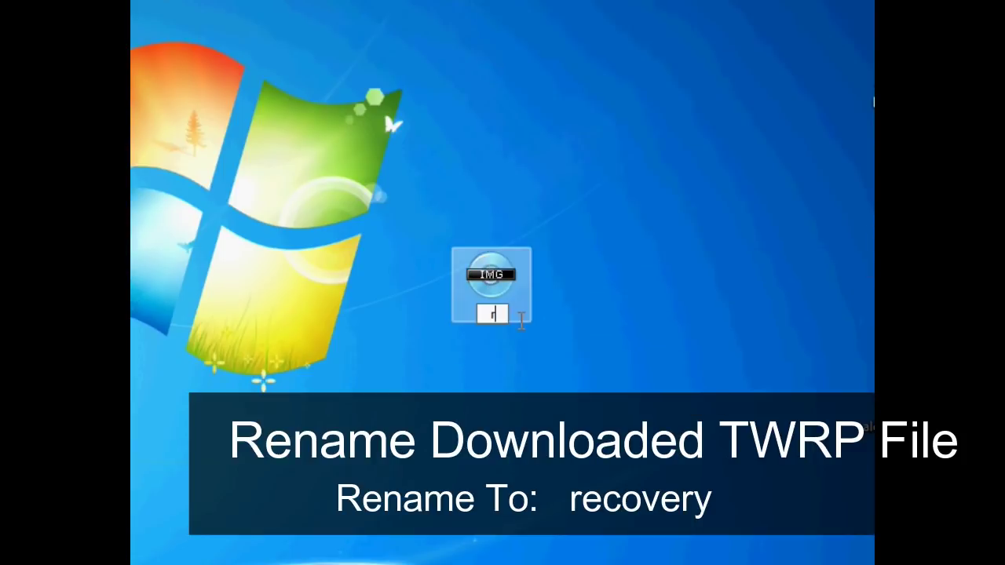
text(ecovery)
key(Return)
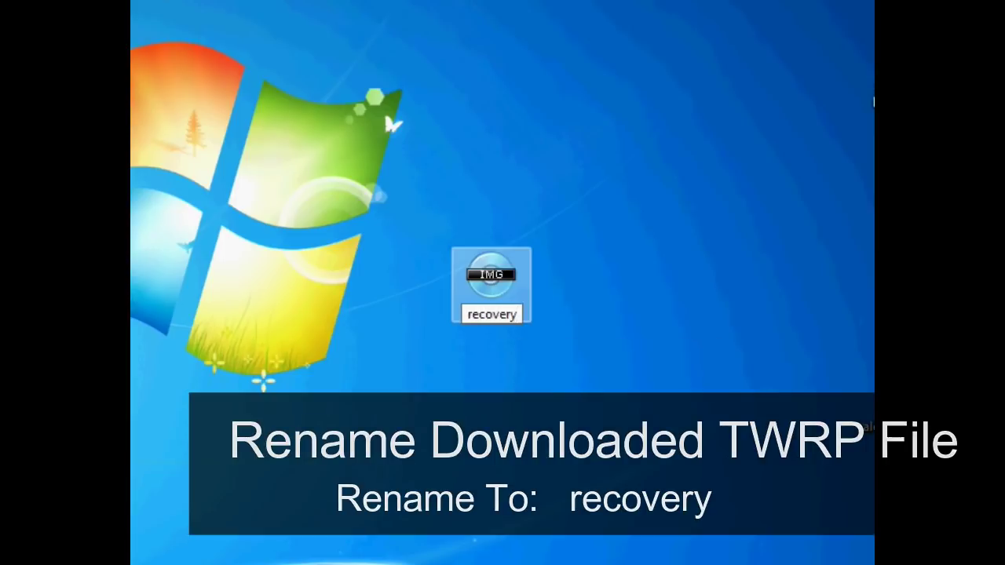
click(538, 420)
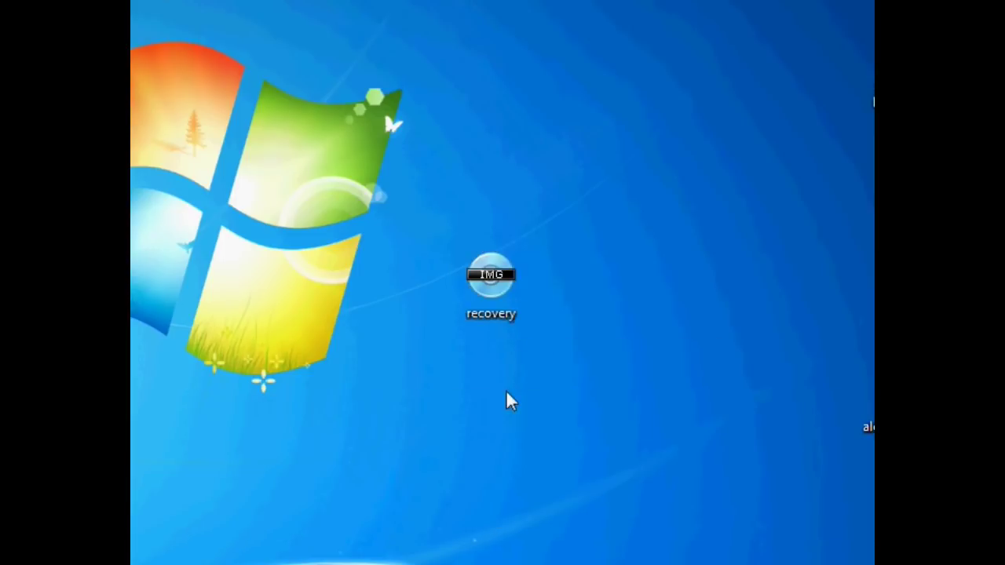
Check the file type of the recovery file in its properties
right_click(478, 292)
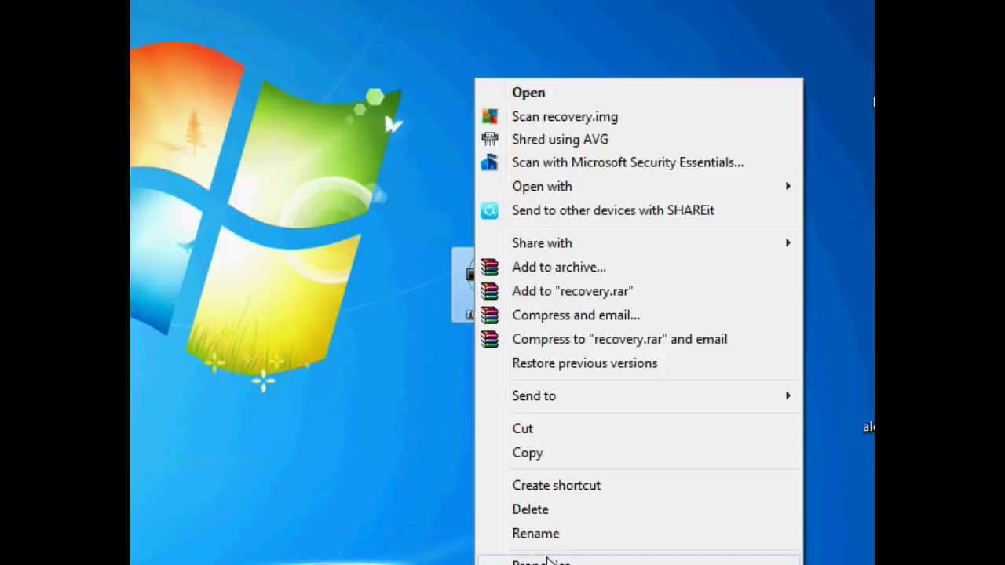
click(548, 561)
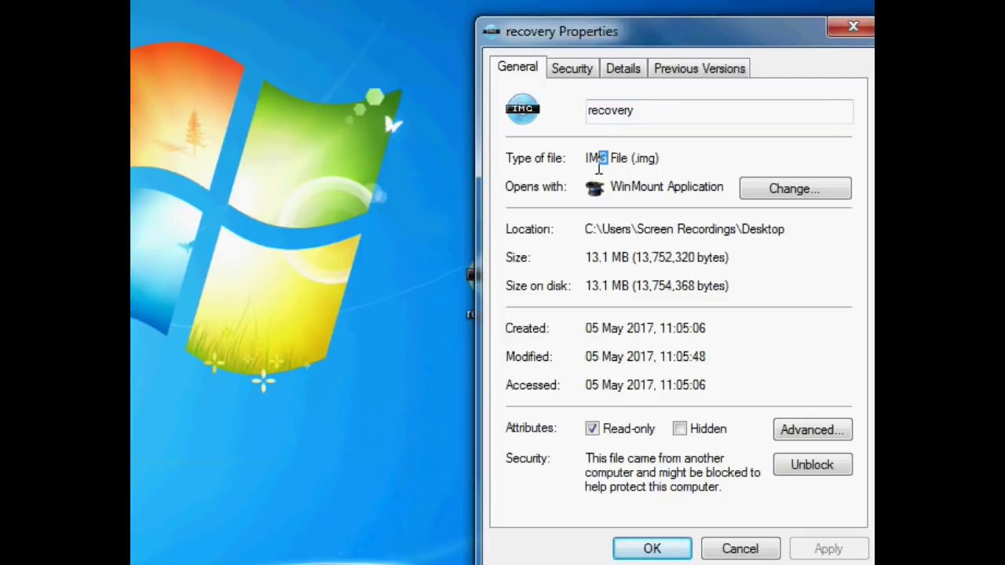
click(666, 550)
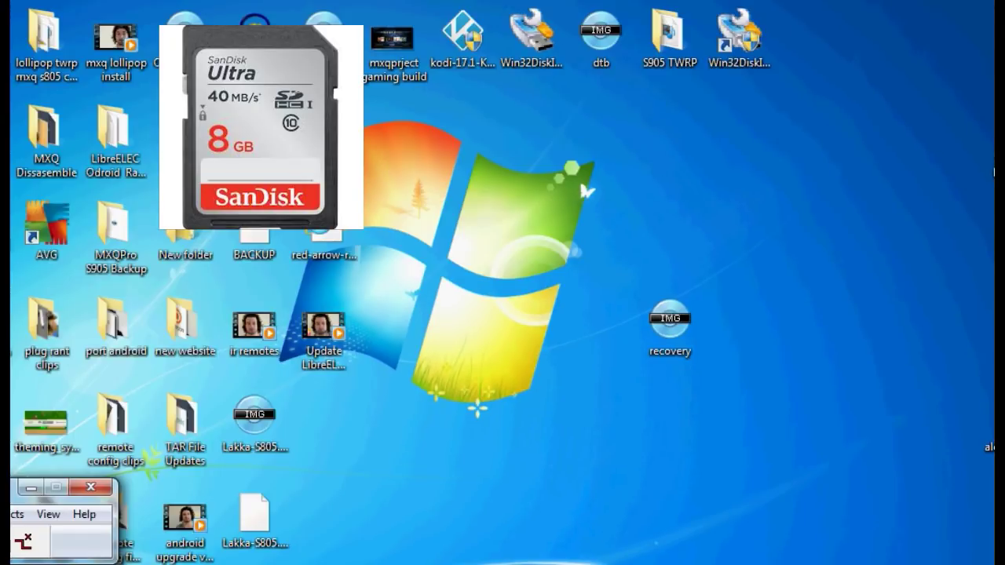
Copy the recovery image file from the desktop onto the SD card, Removable Disk (H:)
key(super)
click(108, 289)
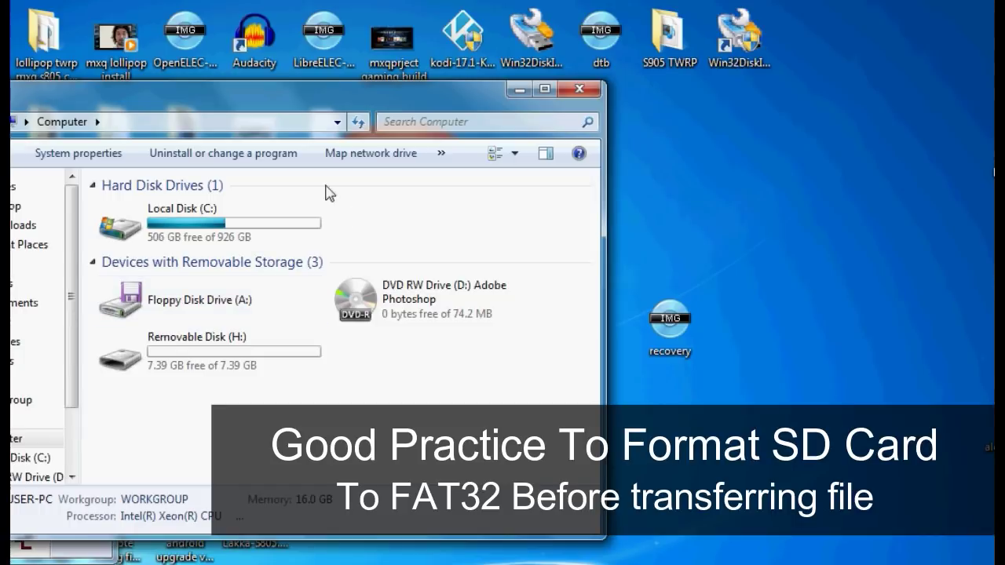
double_click(242, 350)
drag(667, 322, 735, 244)
drag(728, 283, 354, 275)
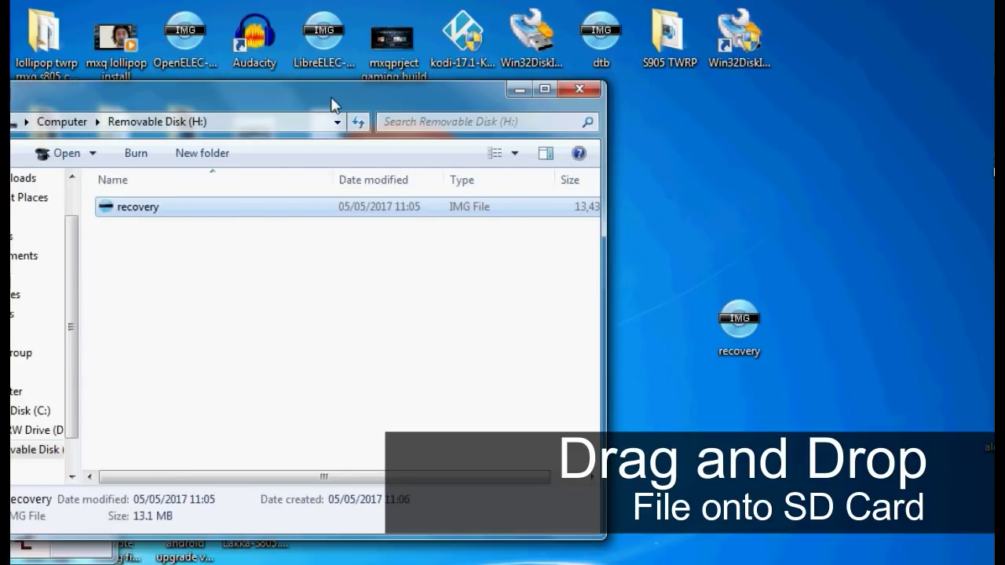
drag(336, 101, 497, 106)
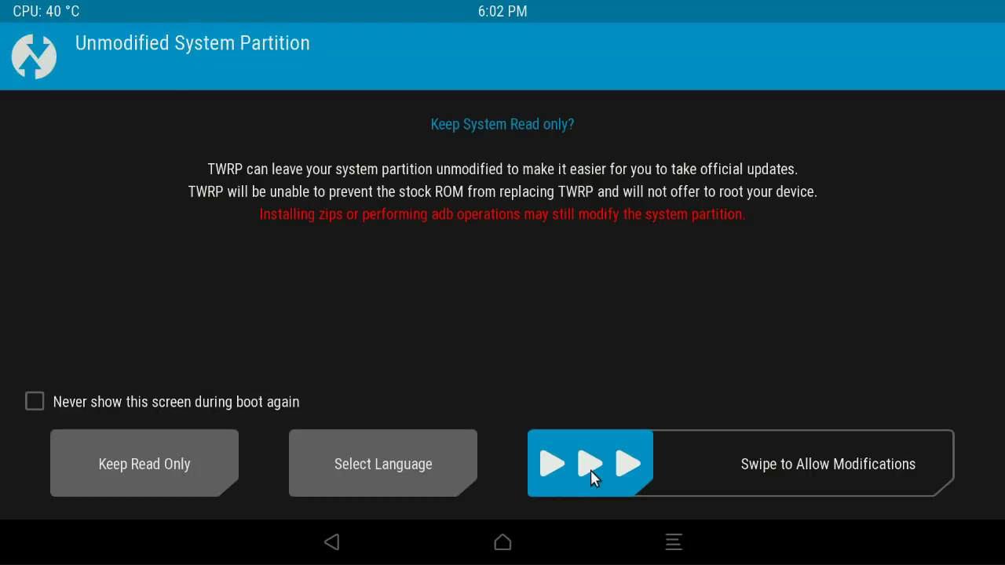
Allow TWRP to modify the system partition, and set the backup storage to Micro SDCard without running a backup
drag(587, 468, 914, 469)
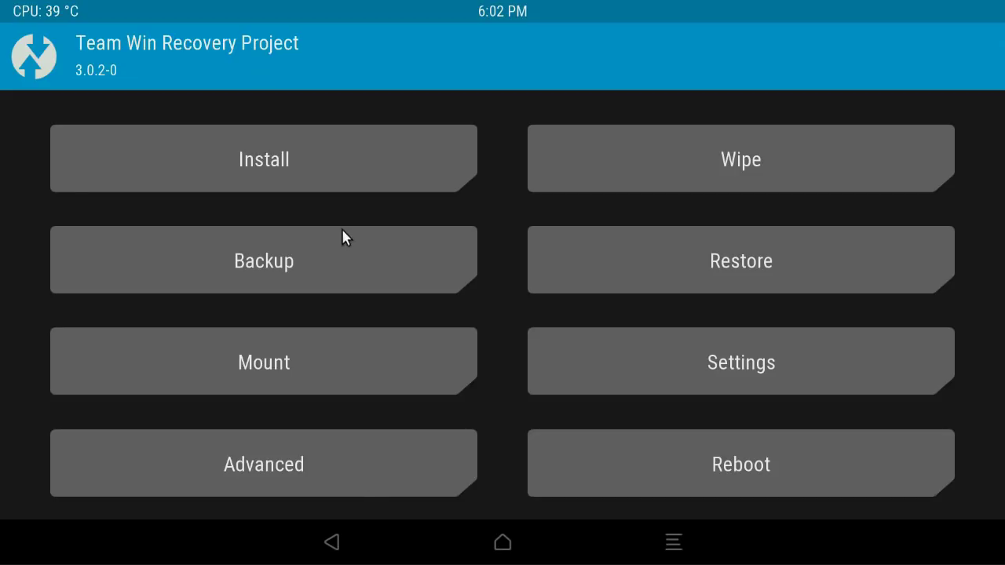
click(345, 250)
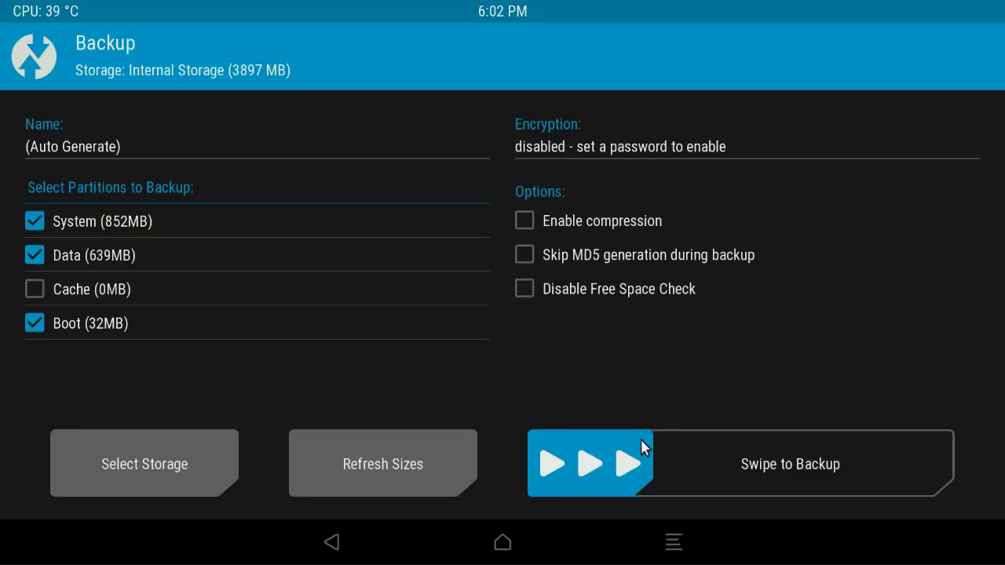
click(151, 464)
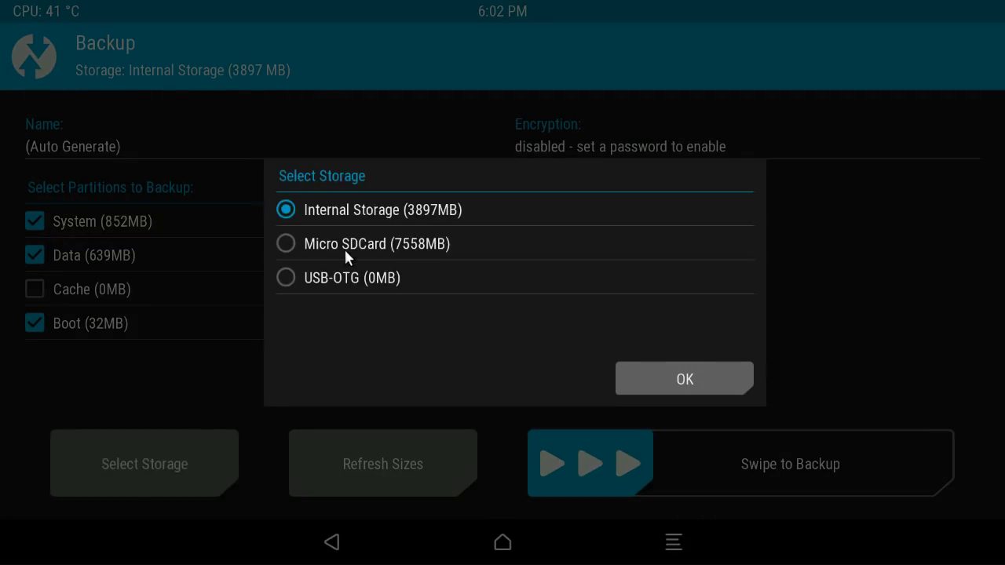
click(344, 248)
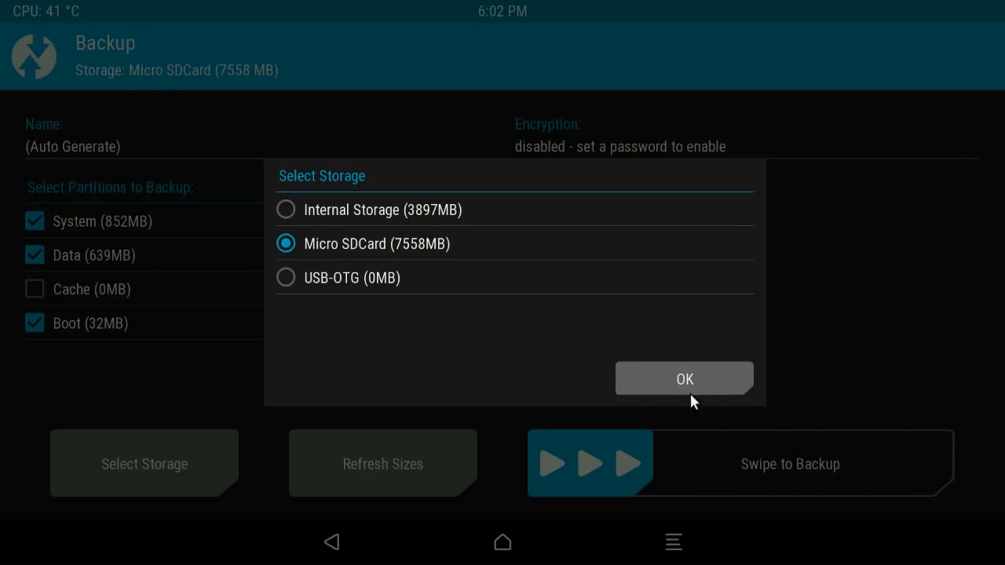
click(710, 392)
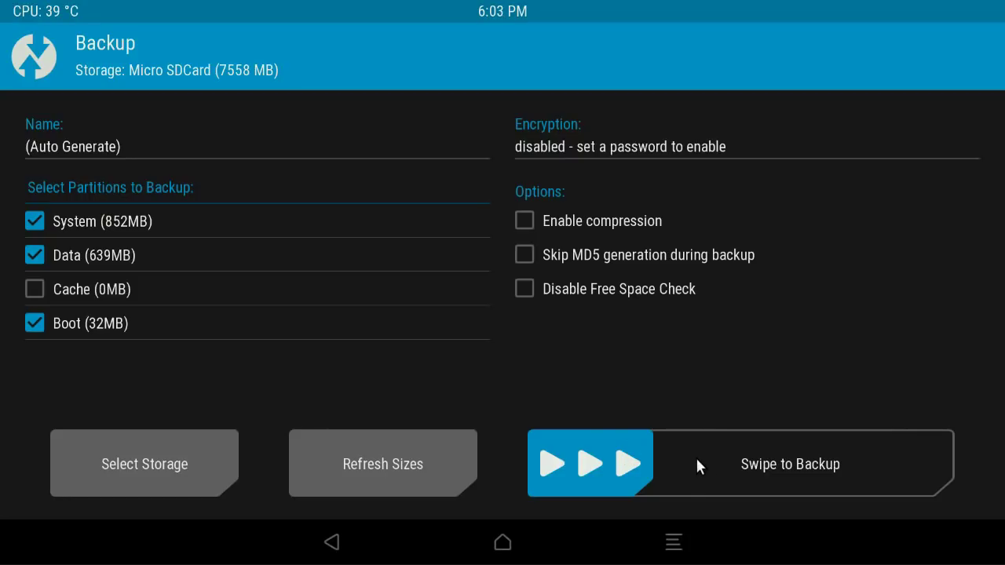
click(331, 541)
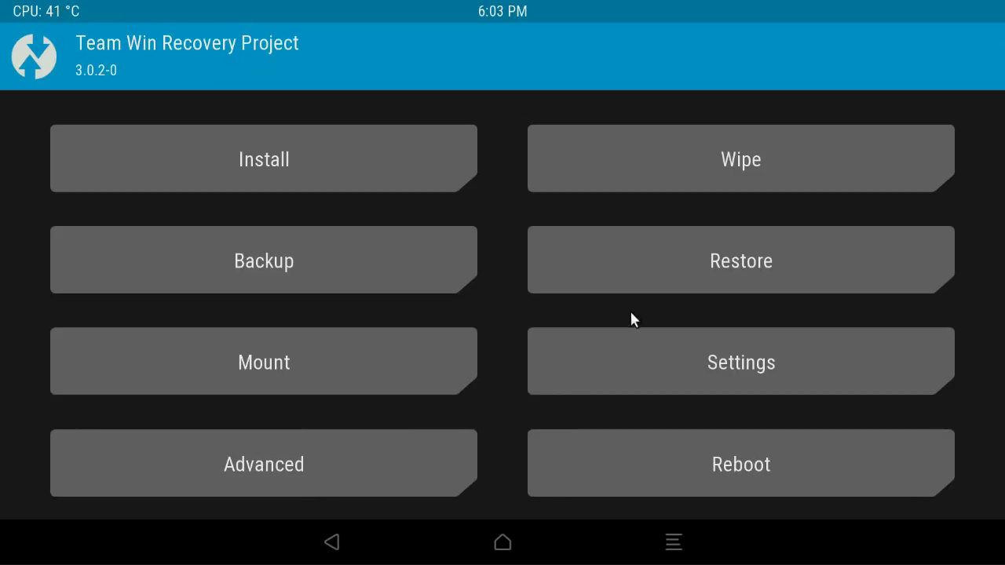
Examine the Restore screen for backup packages with Micro SDCard as storage, and return to the main menu
click(683, 271)
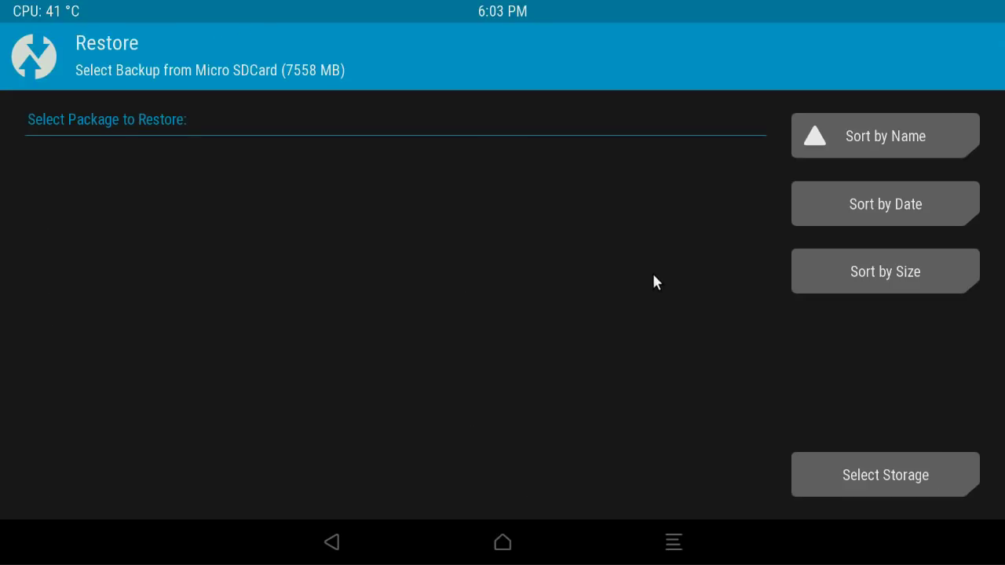
click(849, 476)
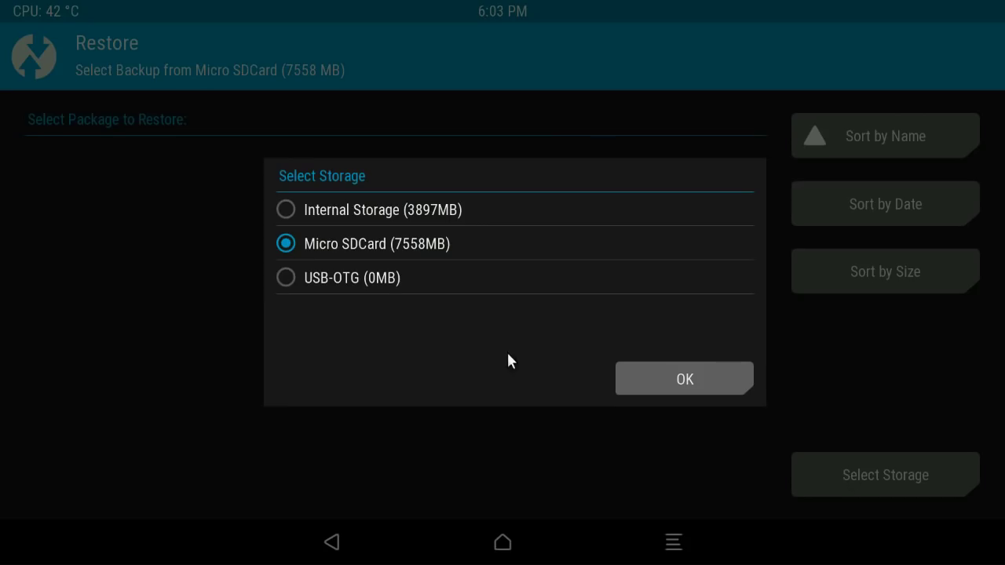
click(409, 241)
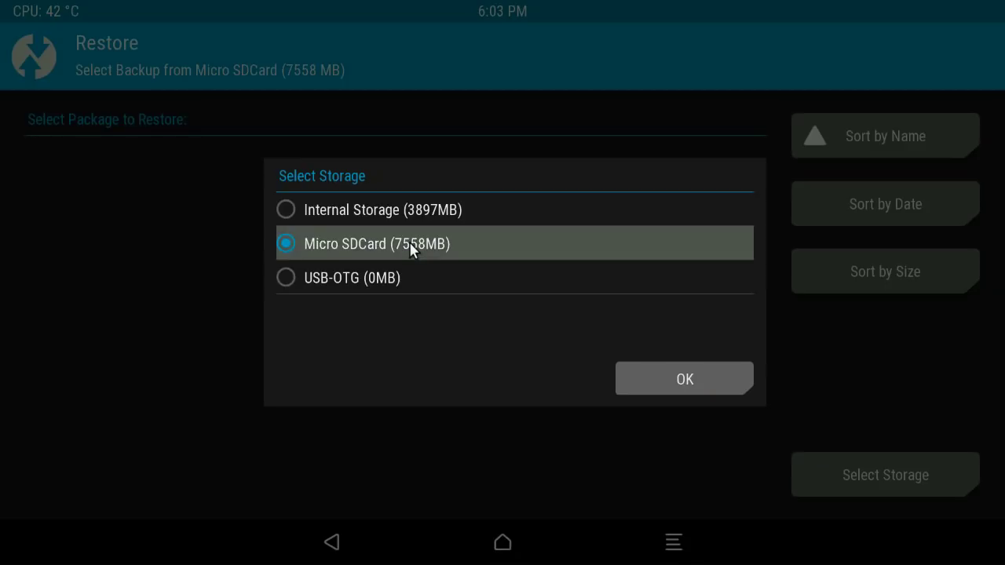
click(682, 389)
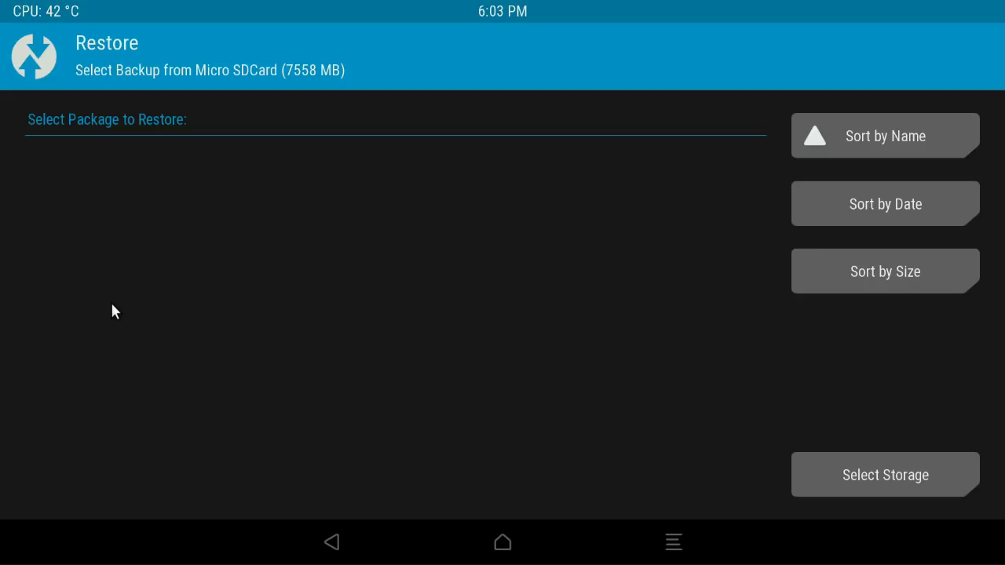
click(327, 543)
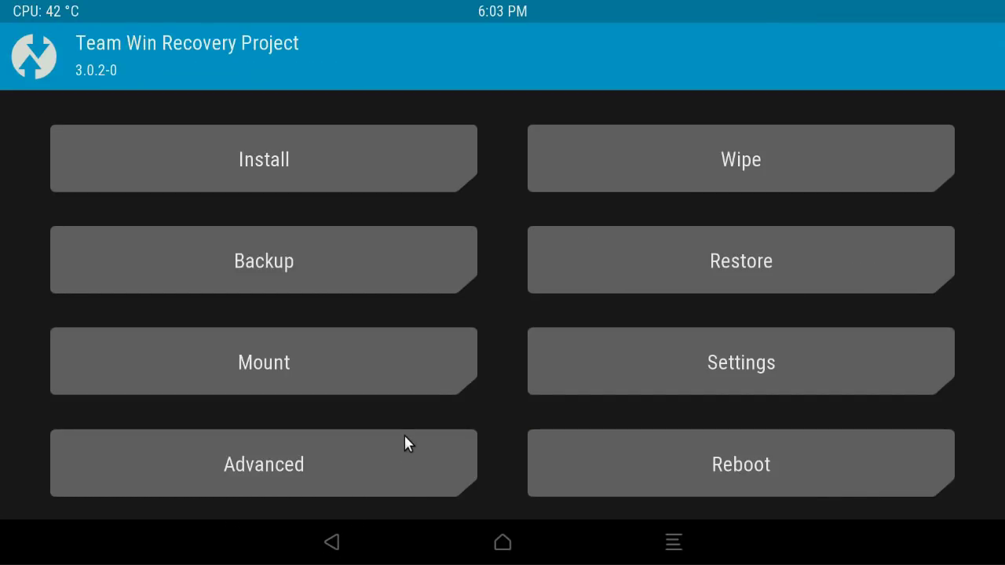
Examine the factory reset and Advanced Wipe partition options without wiping anything, and return to the main menu
click(744, 160)
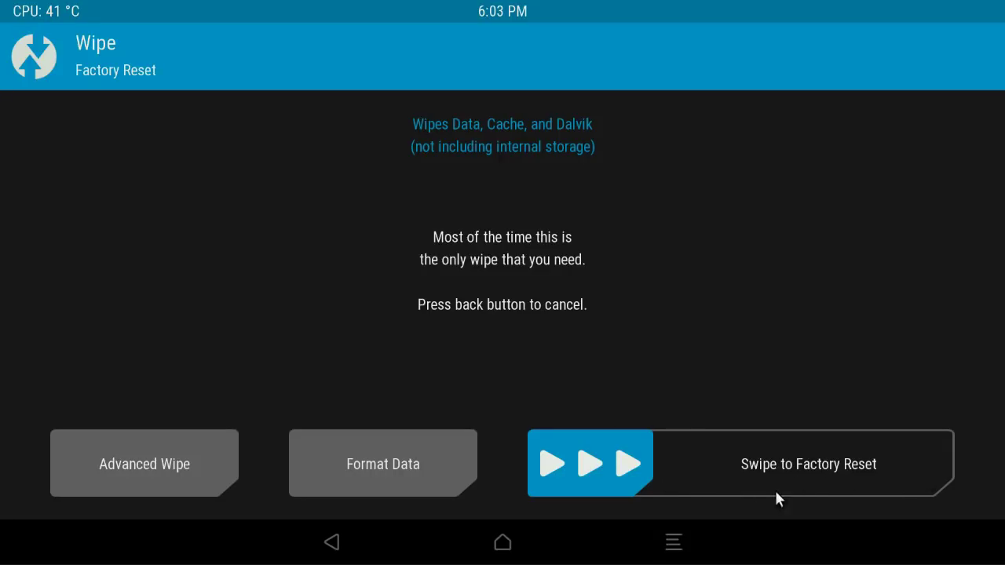
click(172, 469)
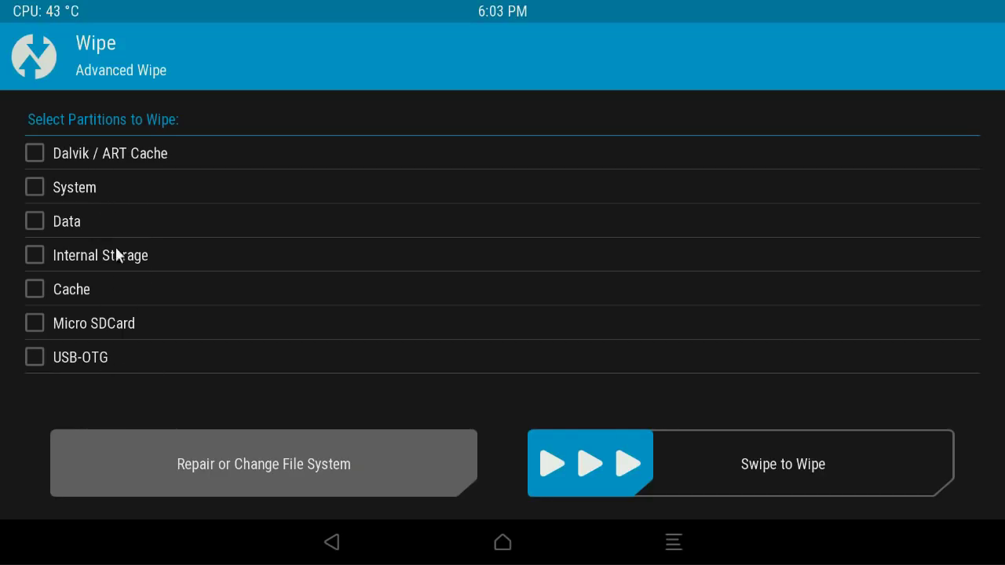
click(333, 547)
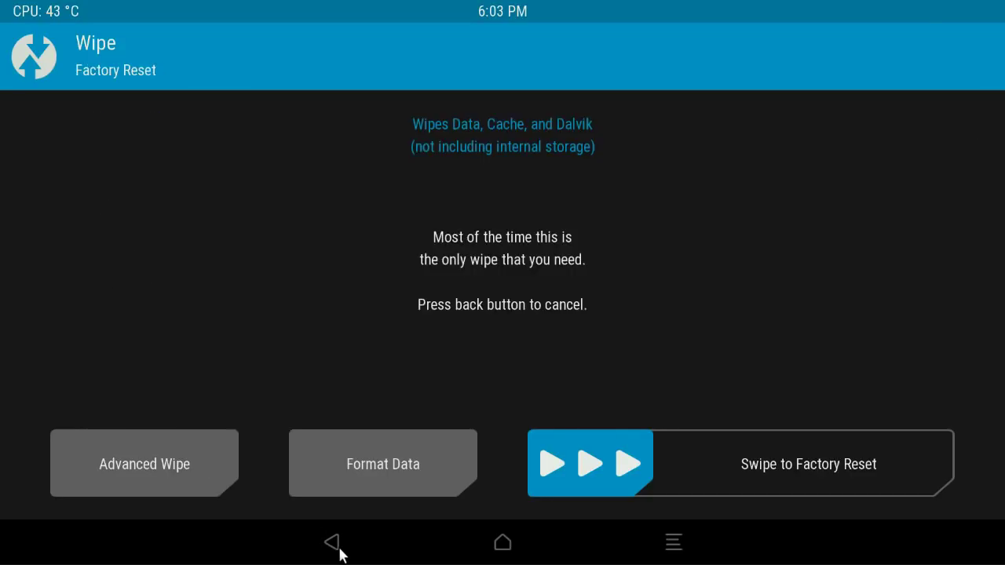
click(333, 547)
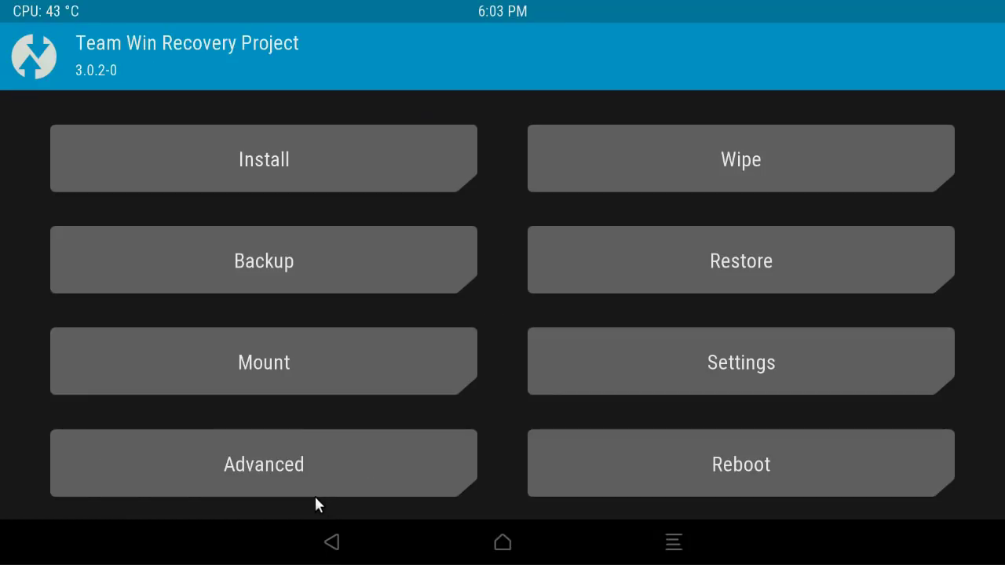